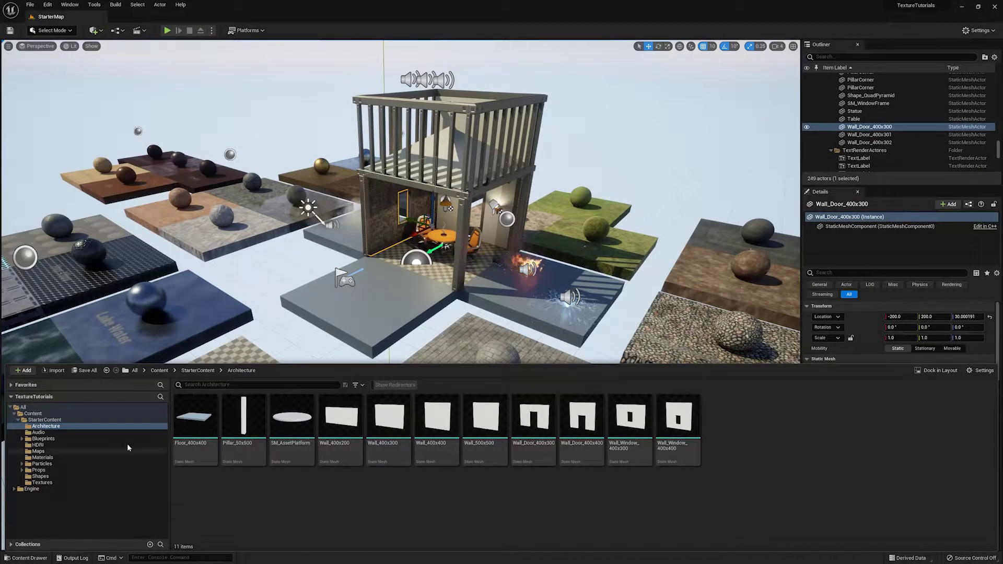
Move Architecture from StarterContent onto Content, then check the moved meshes and the now-empty old folder.
{"action": "left_click_drag", "start_coordinate": [44, 429], "coordinate": [35, 413]}
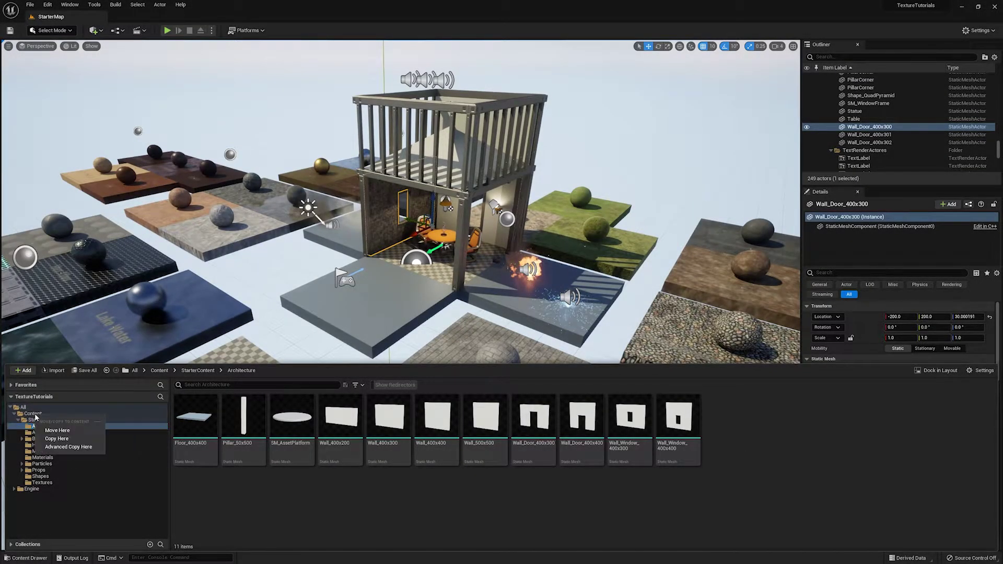
{"action": "left_click", "coordinate": [63, 432]}
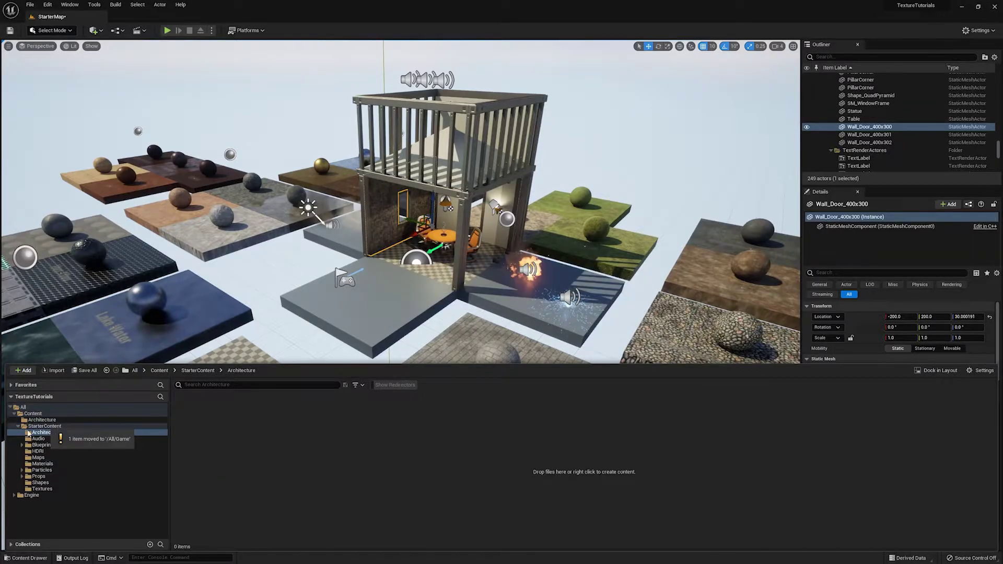
{"action": "left_click", "coordinate": [33, 439]}
{"action": "left_click", "coordinate": [35, 434]}
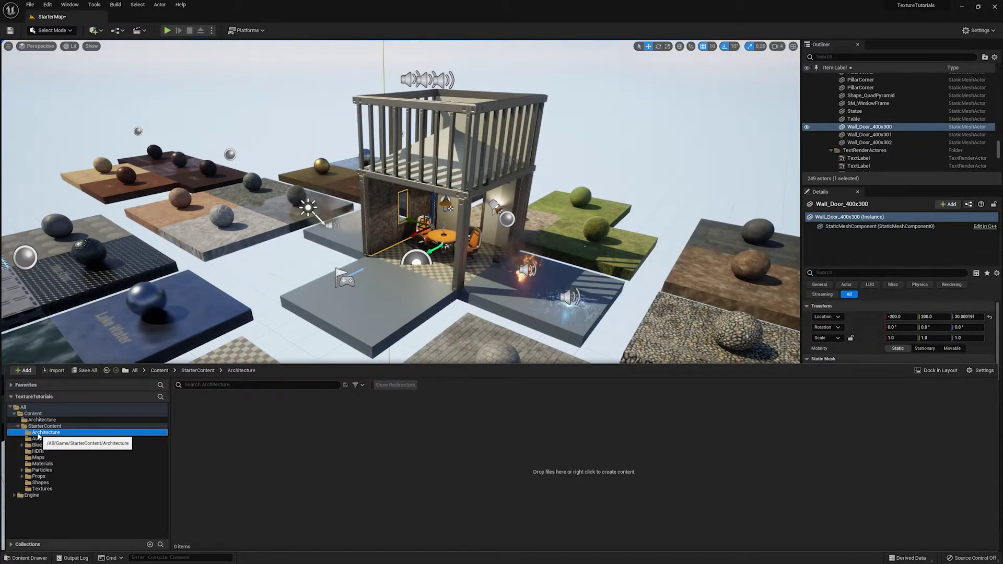
{"action": "left_click", "coordinate": [42, 420]}
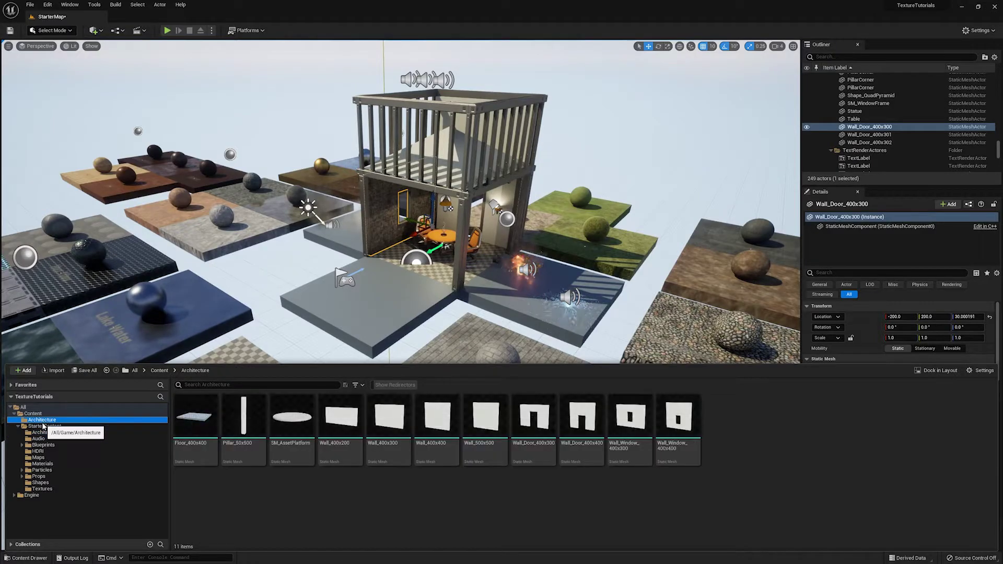
{"action": "left_click", "coordinate": [44, 433]}
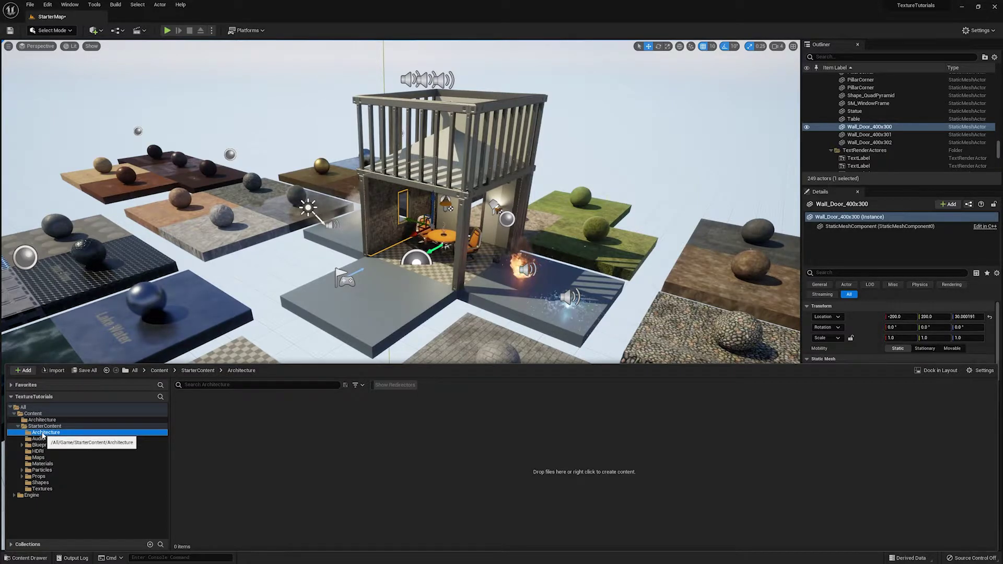
Delete the empty StarterContent/Architecture folder with Force Delete, then view Content/Architecture's 11 meshes.
{"action": "key", "text": "Delete"}
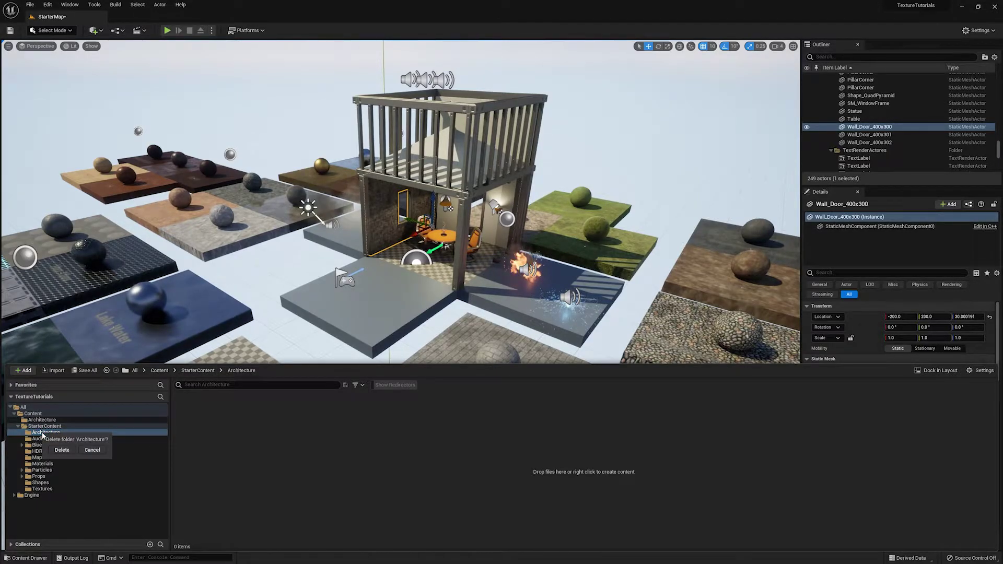
{"action": "left_click", "coordinate": [63, 450]}
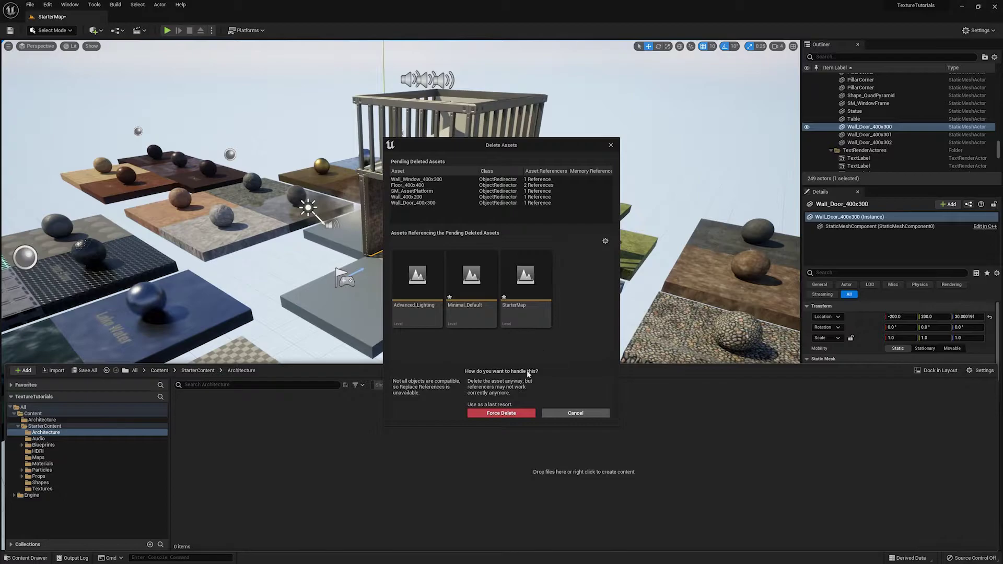
{"action": "left_click", "coordinate": [494, 414]}
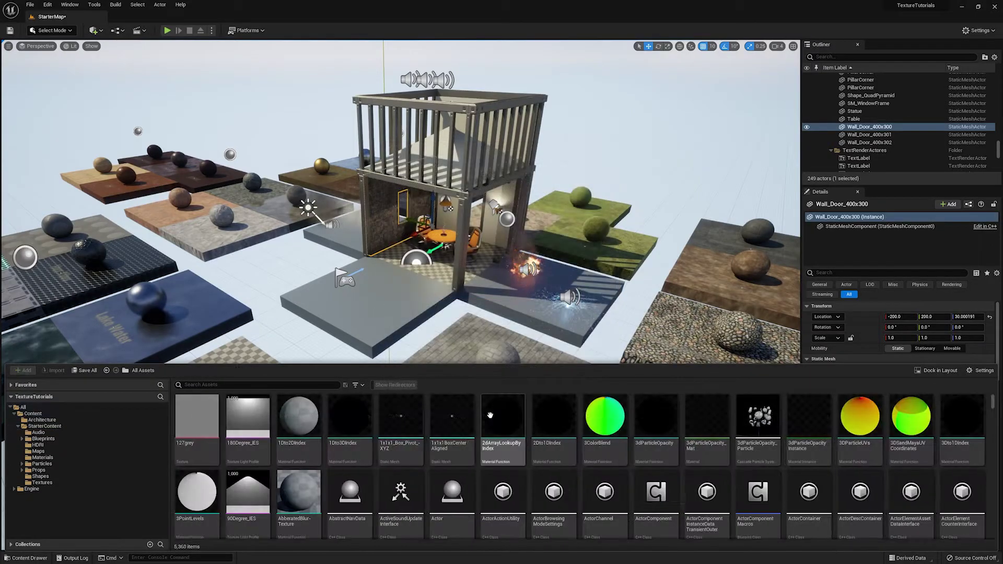
{"action": "left_click", "coordinate": [39, 420]}
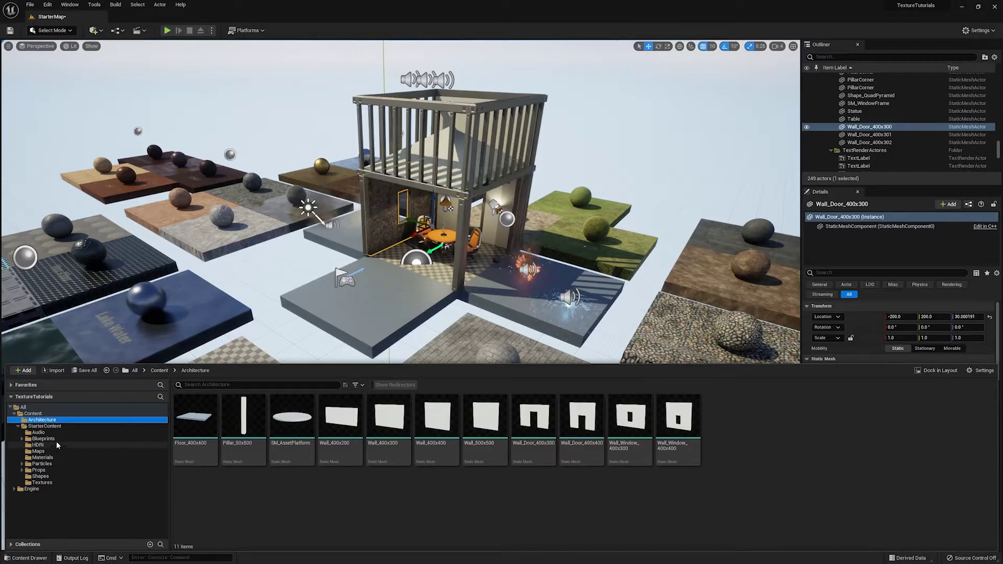
Move Architecture under StarterContent and back under Content, choosing Move Here both times.
{"action": "left_click_drag", "start_coordinate": [42, 419], "coordinate": [41, 427]}
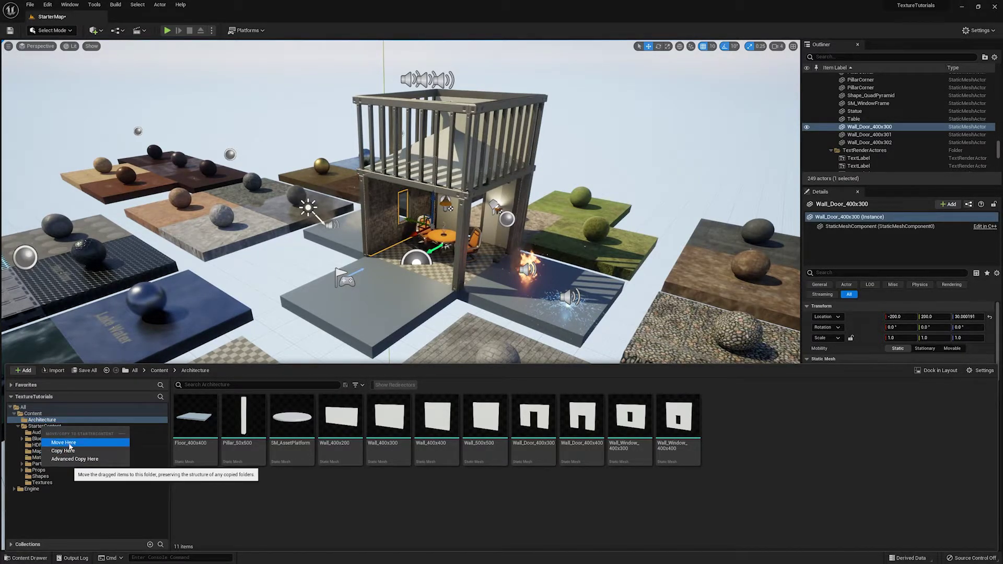
{"action": "left_click", "coordinate": [64, 442]}
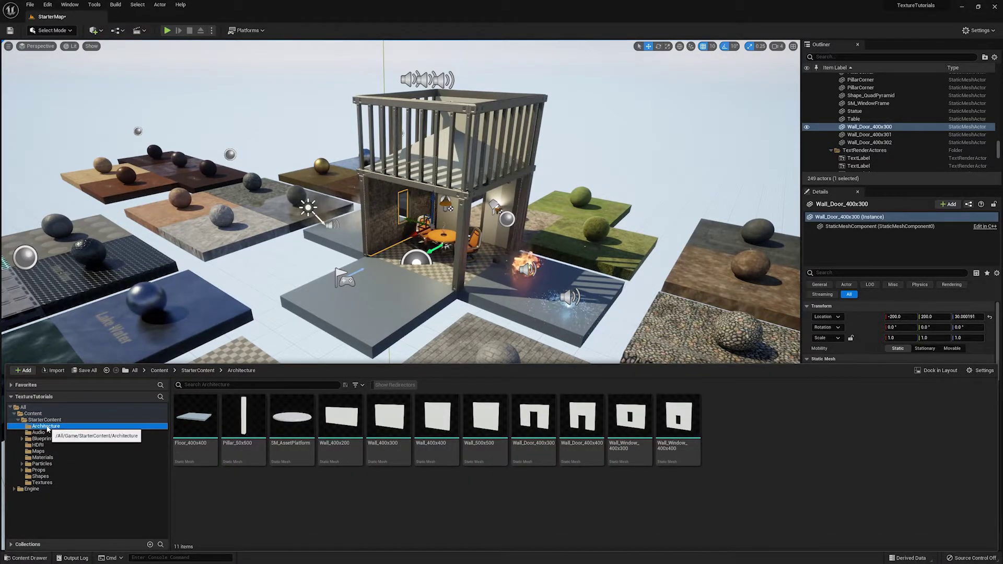
{"action": "left_click_drag", "start_coordinate": [47, 427], "coordinate": [42, 413]}
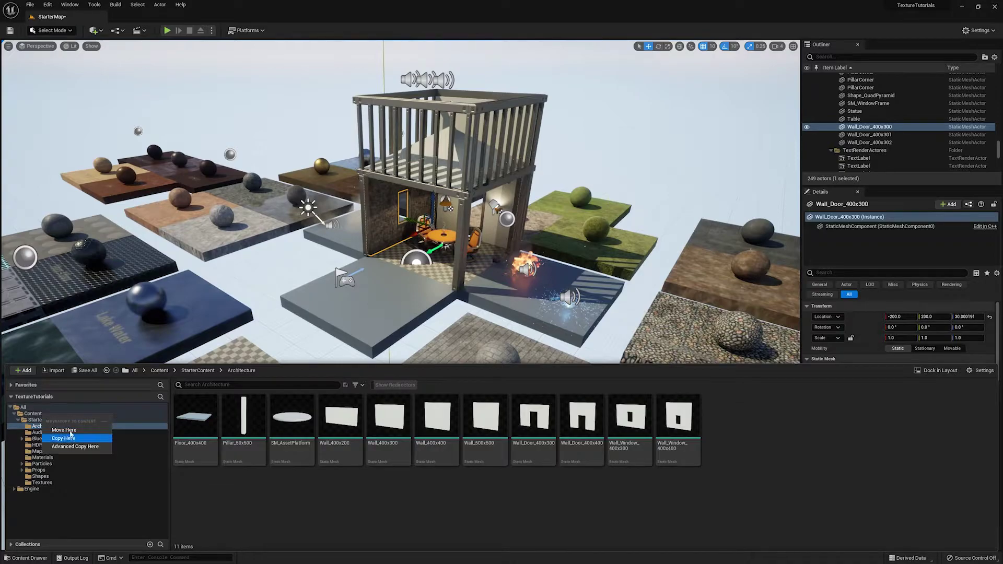
{"action": "left_click", "coordinate": [40, 424]}
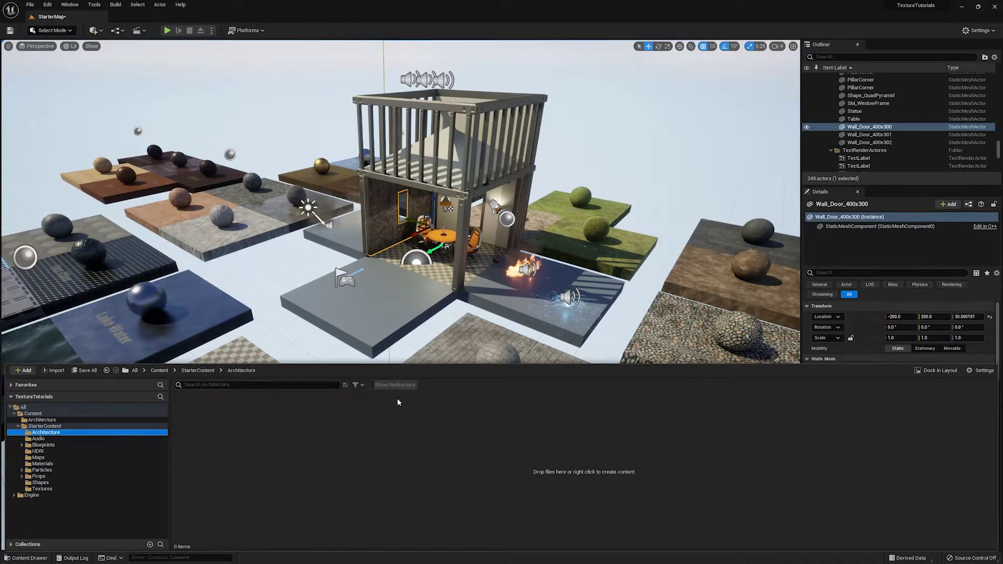
Turn on Show Redirectors and reveal the five redirectors, like Floor_400x400, in StarterContent/Architecture.
{"action": "left_click", "coordinate": [356, 385]}
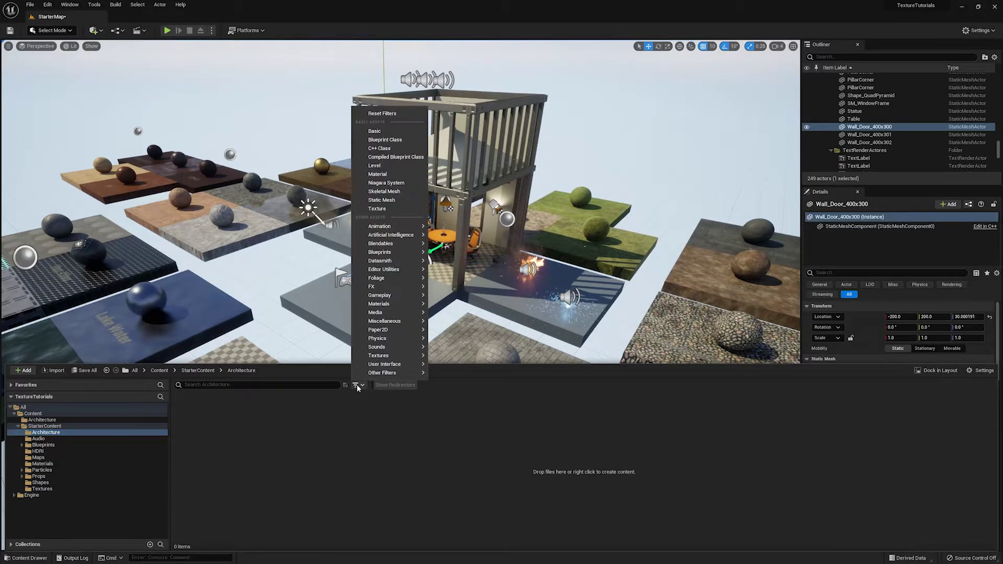
{"action": "mouse_move", "coordinate": [389, 376]}
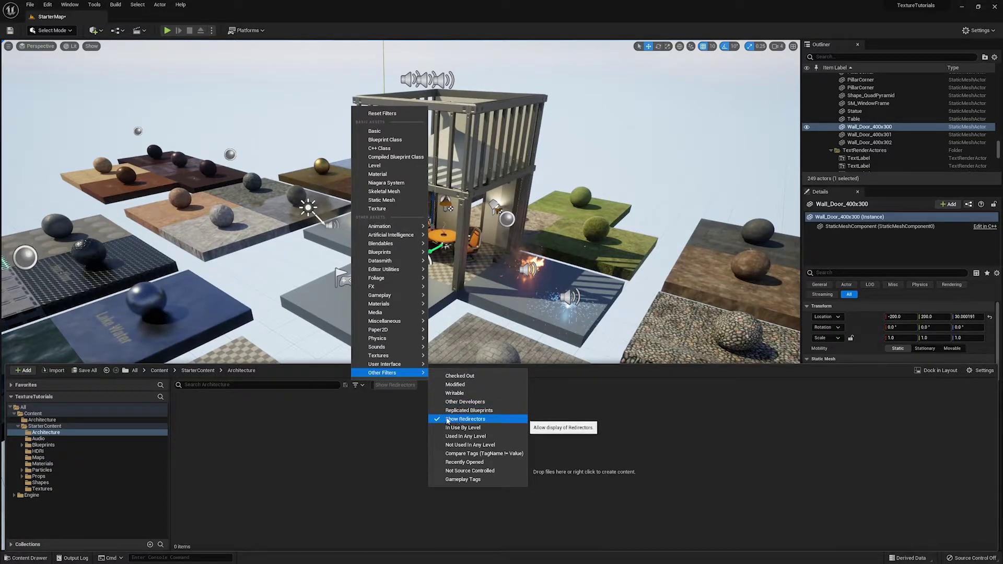
{"action": "left_click", "coordinate": [394, 415]}
{"action": "left_click", "coordinate": [394, 385]}
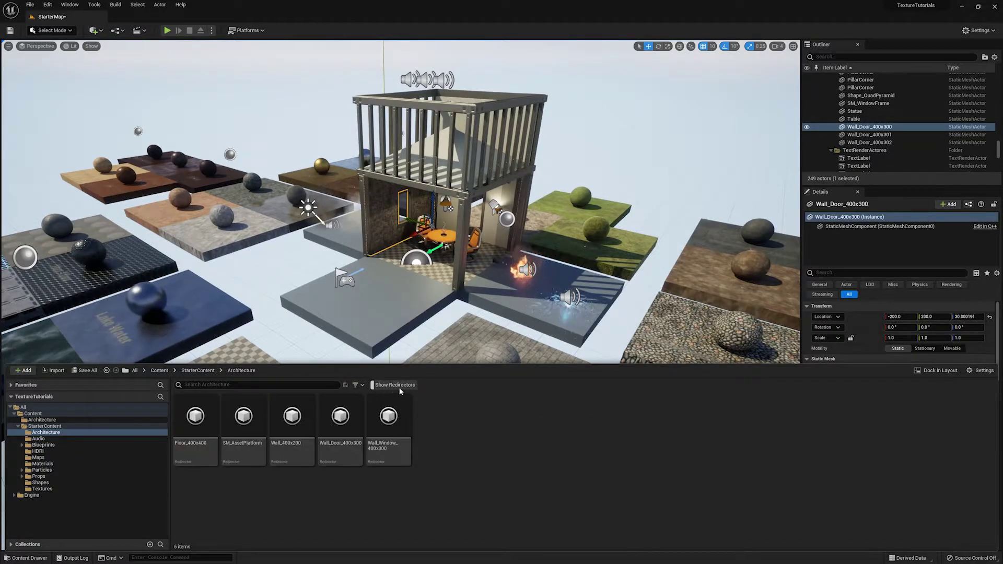
{"action": "mouse_move", "coordinate": [369, 427]}
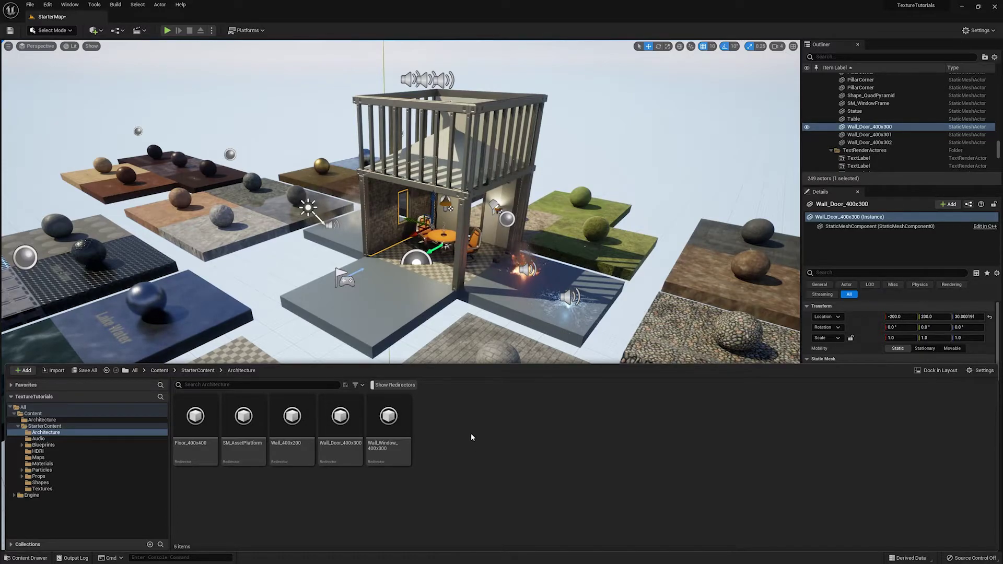
{"action": "left_click", "coordinate": [50, 420]}
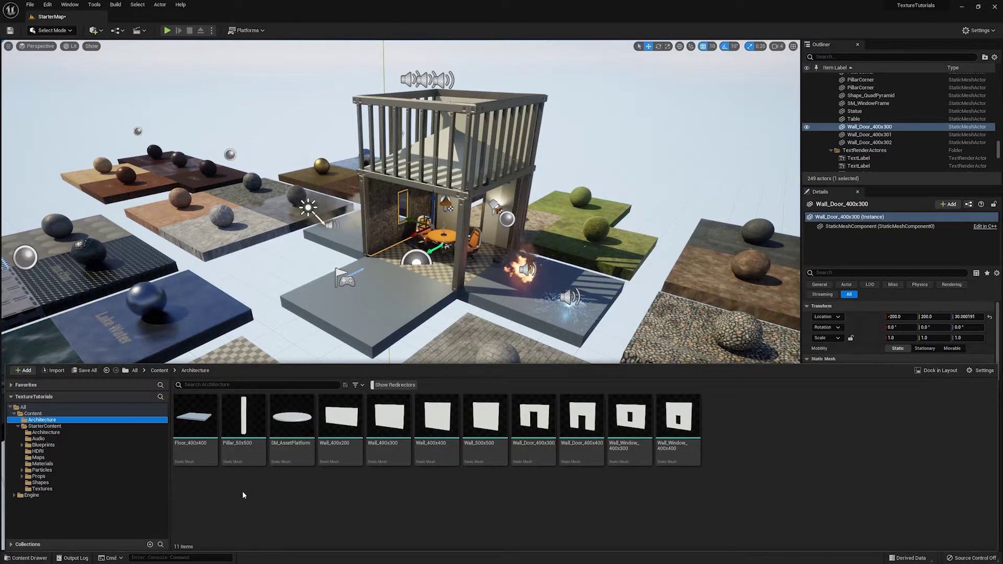
{"action": "left_click", "coordinate": [53, 434]}
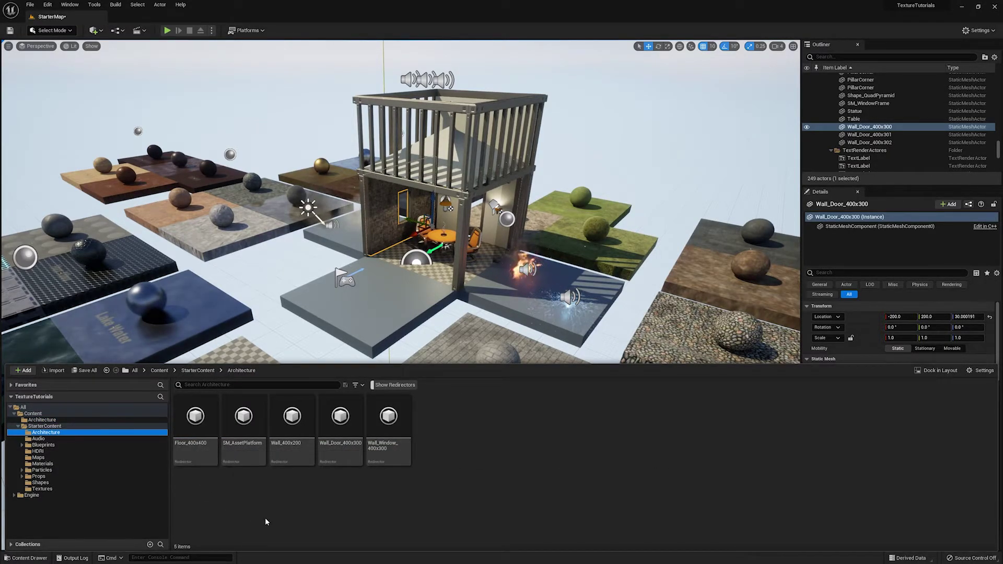
Use Find Target to confirm the Wall_Window_400x300 redirector points to the Content/Architecture mesh.
{"action": "right_click", "coordinate": [379, 430]}
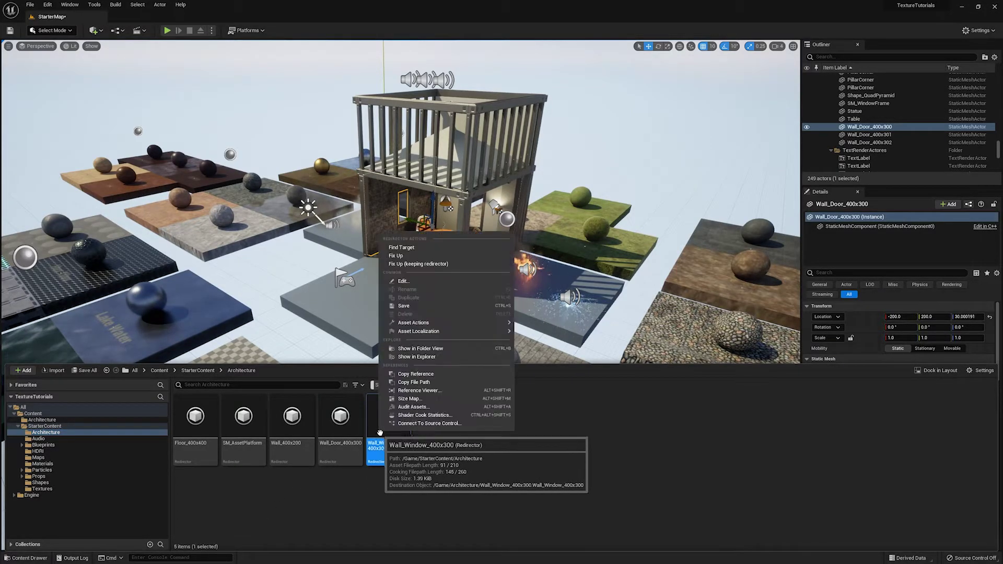
{"action": "left_click", "coordinate": [392, 247]}
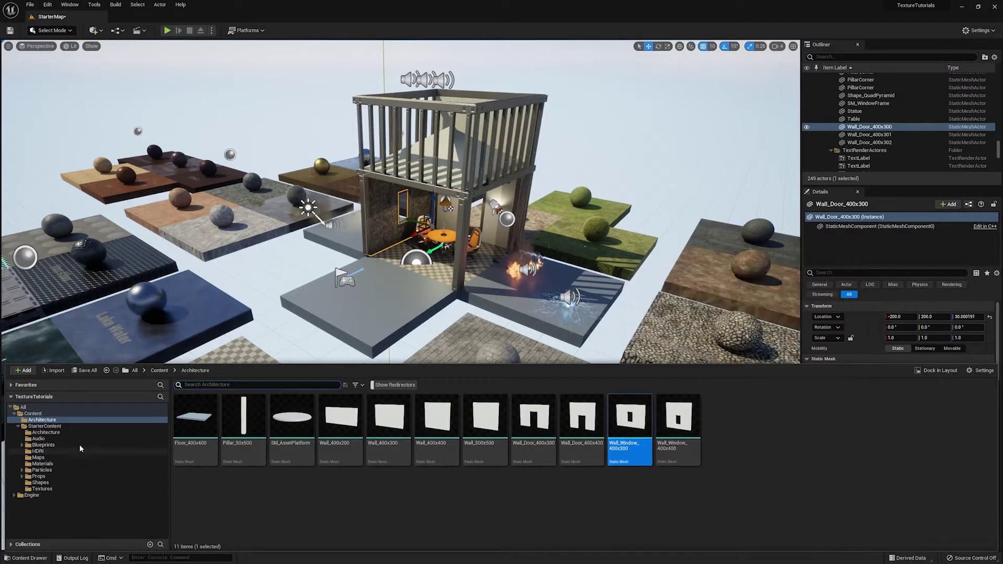
{"action": "left_click", "coordinate": [64, 432]}
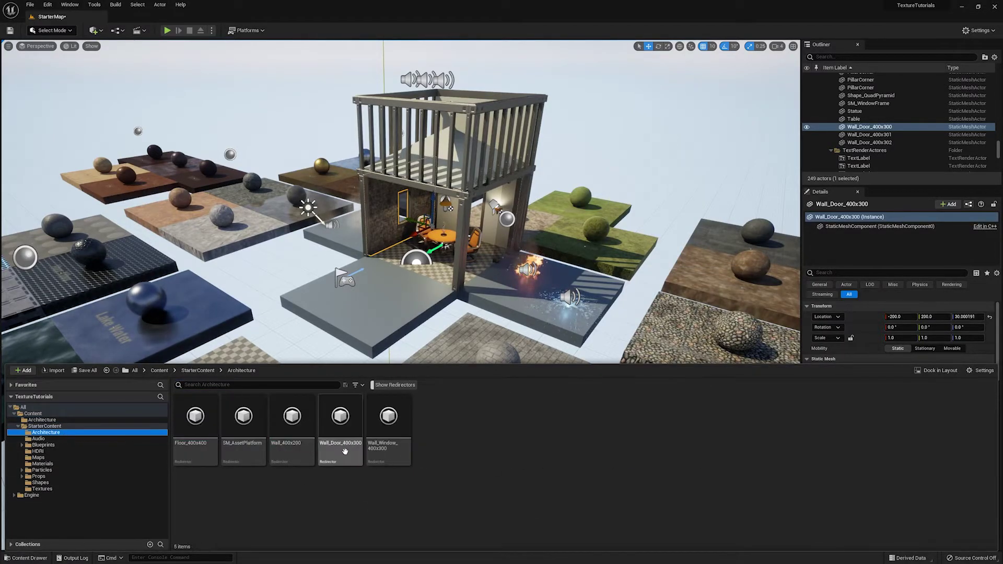
Fix up the Wall_Window_400x300 redirector.
{"action": "right_click", "coordinate": [374, 422]}
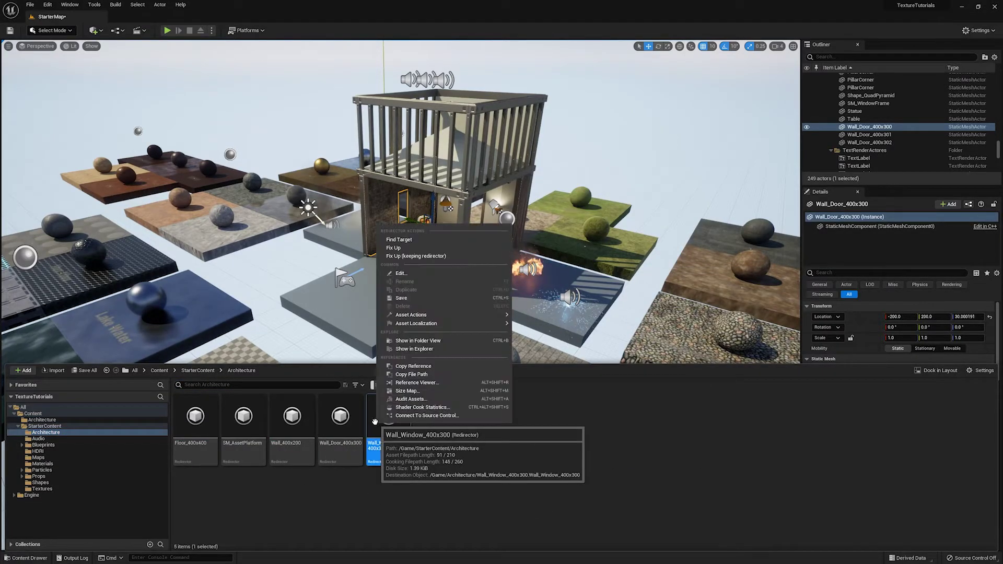
{"action": "left_click", "coordinate": [421, 257]}
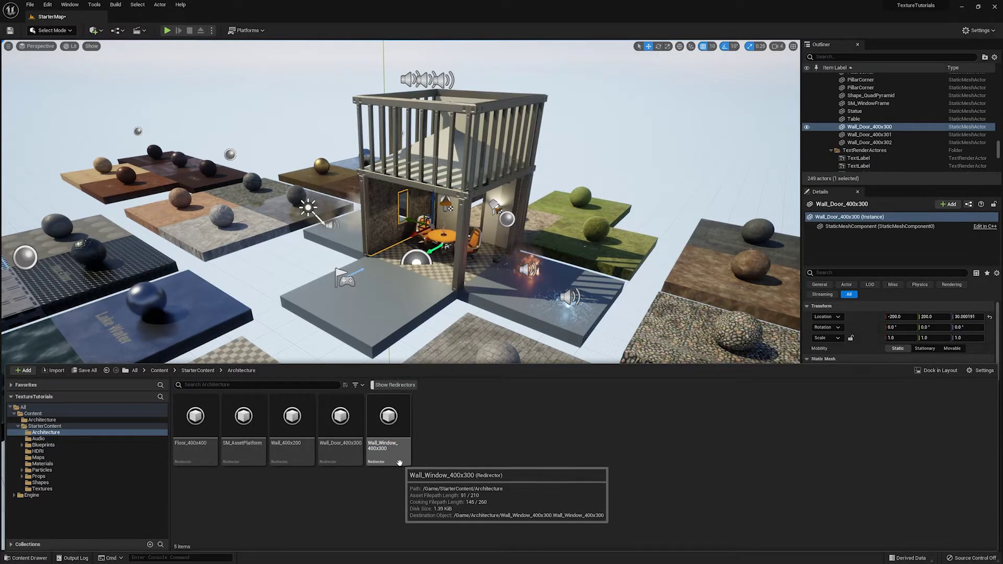
{"action": "right_click", "coordinate": [379, 440]}
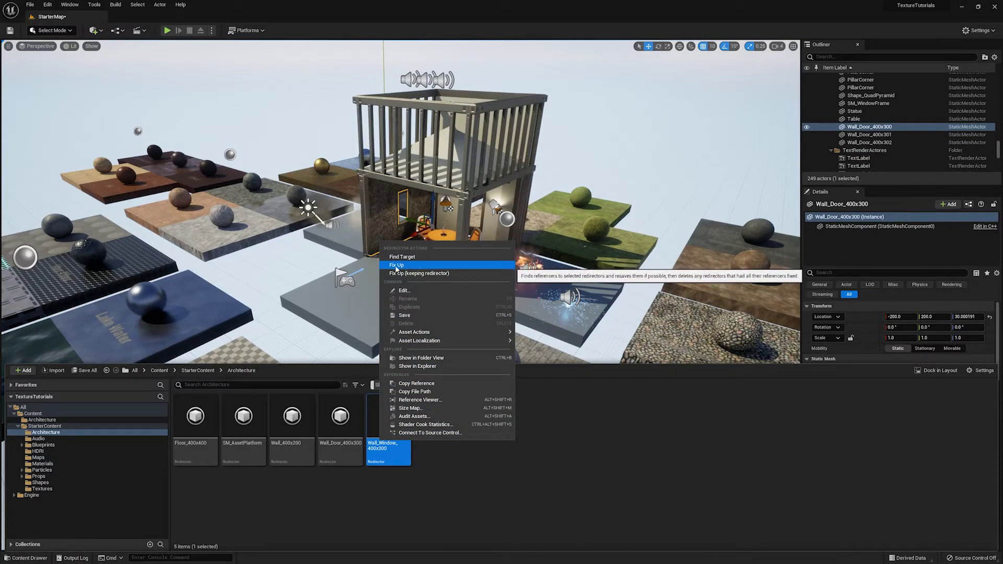
{"action": "left_click", "coordinate": [412, 265]}
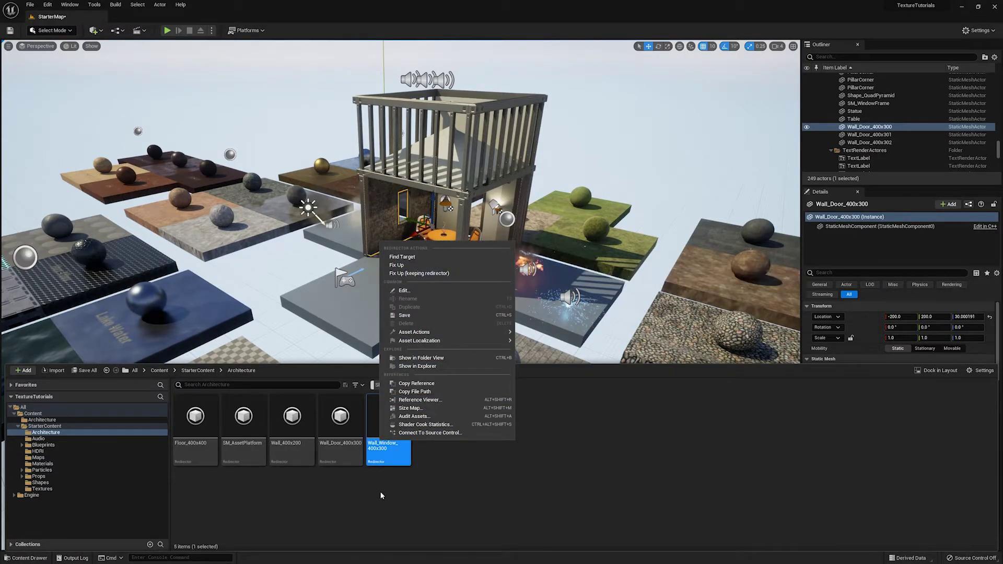
Run Fix Up Redirectors in Folder on StarterContent/Architecture, clearing all five redirectors.
{"action": "right_click", "coordinate": [46, 432]}
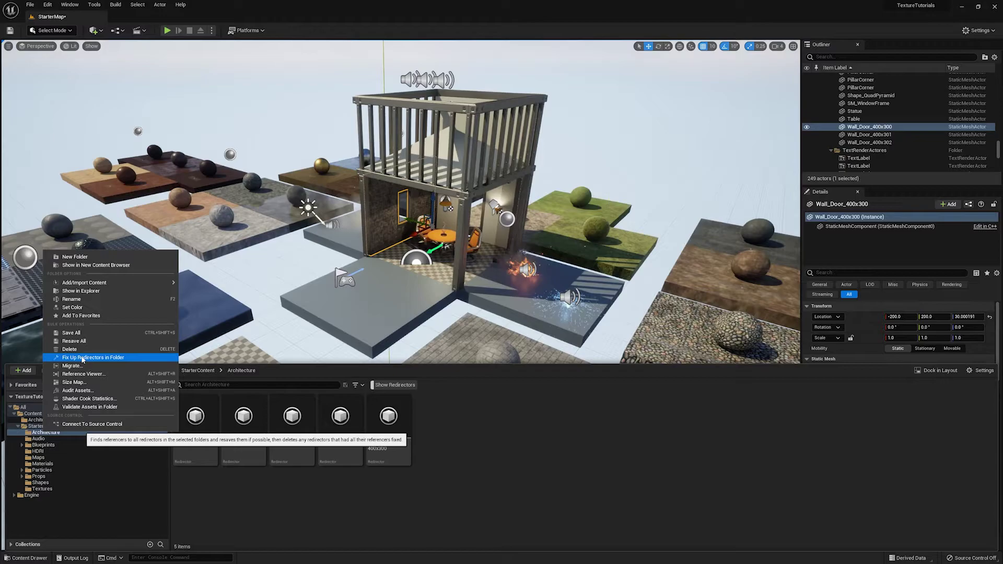
{"action": "left_click", "coordinate": [159, 476]}
{"action": "right_click", "coordinate": [25, 408]}
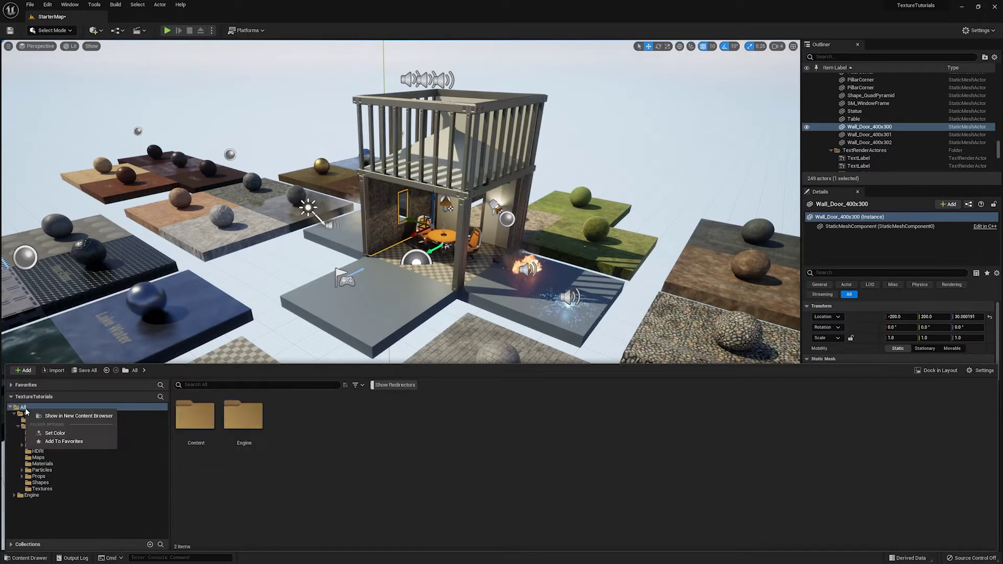
{"action": "left_click", "coordinate": [29, 413]}
{"action": "right_click", "coordinate": [33, 413]}
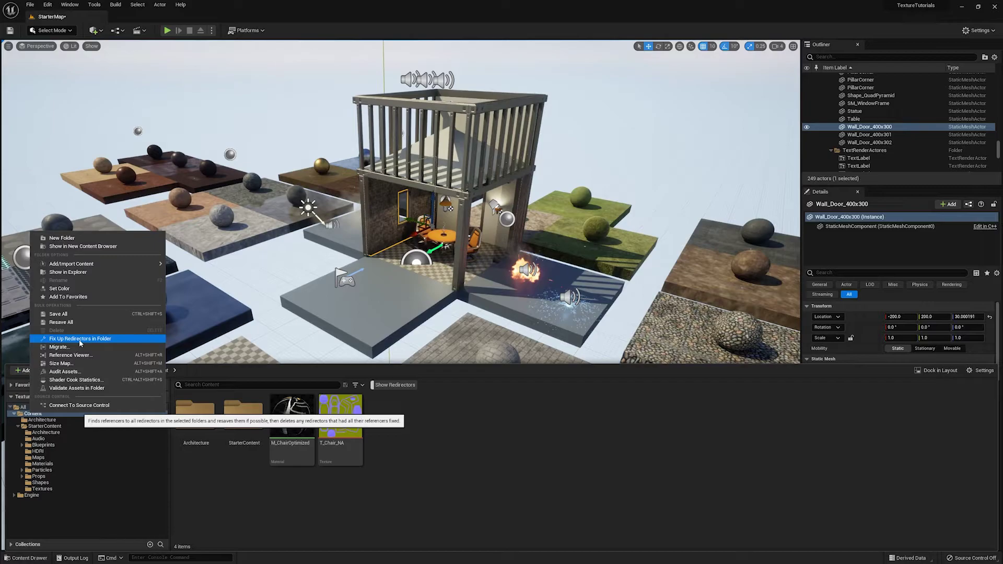
{"action": "left_click", "coordinate": [46, 432]}
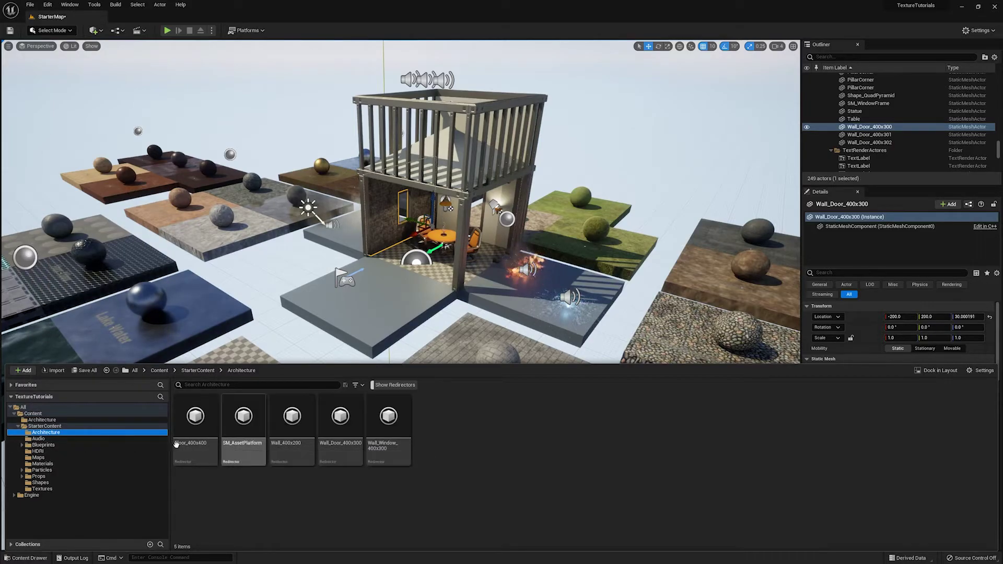
{"action": "right_click", "coordinate": [42, 434]}
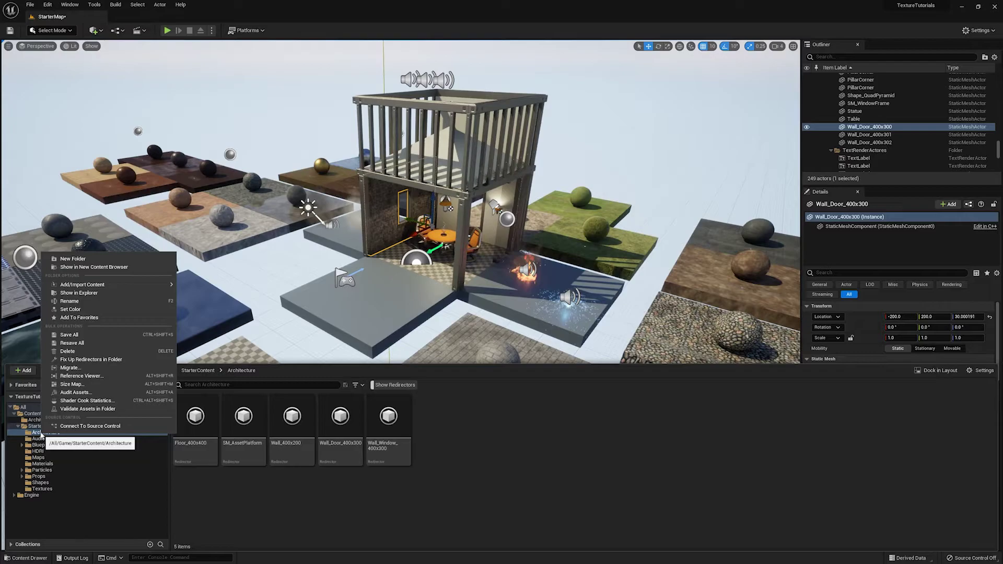
{"action": "left_click", "coordinate": [74, 360]}
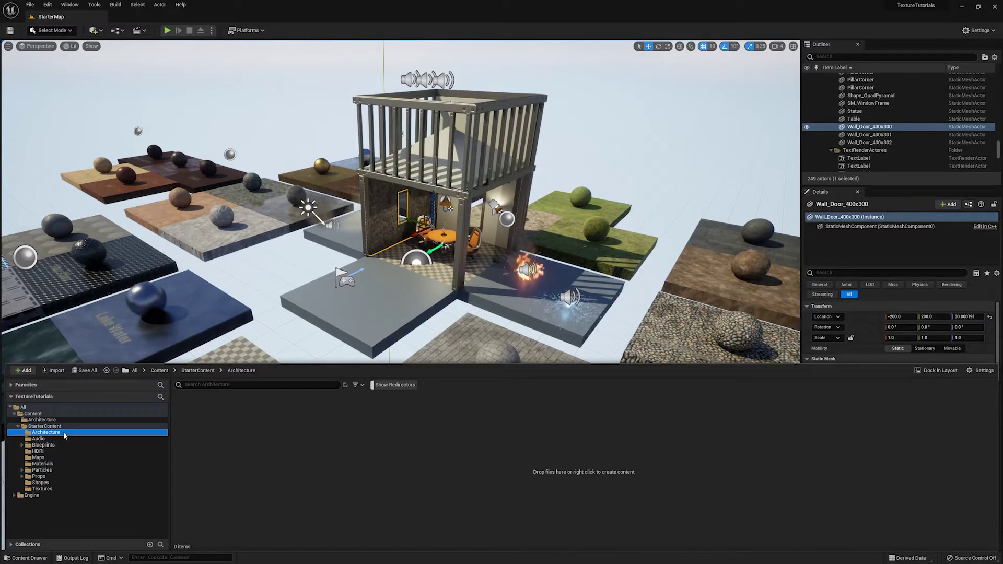
Delete the emptied StarterContent/Architecture folder and show Content/Architecture's 11 static meshes.
{"action": "key", "text": "Delete"}
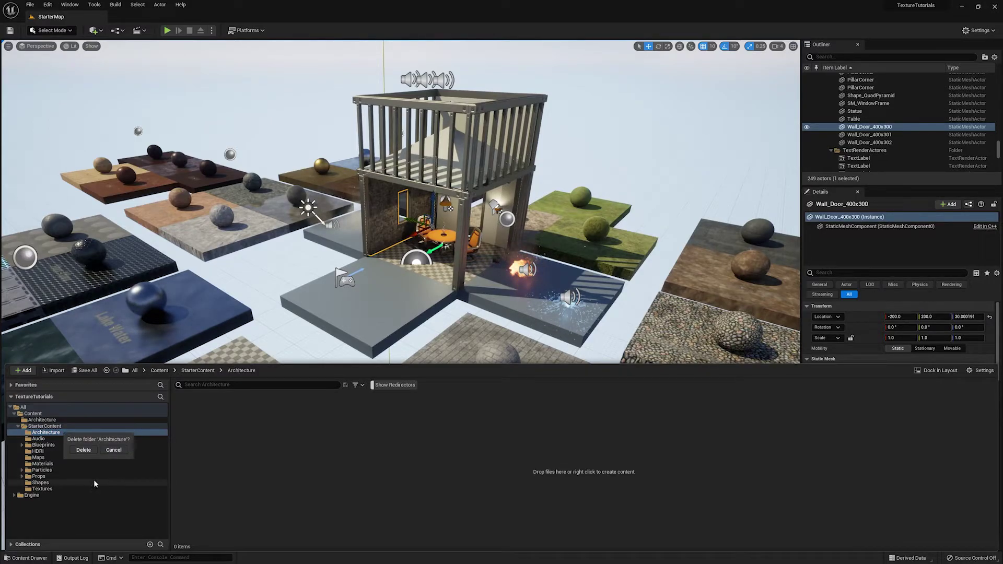
{"action": "left_click", "coordinate": [83, 449]}
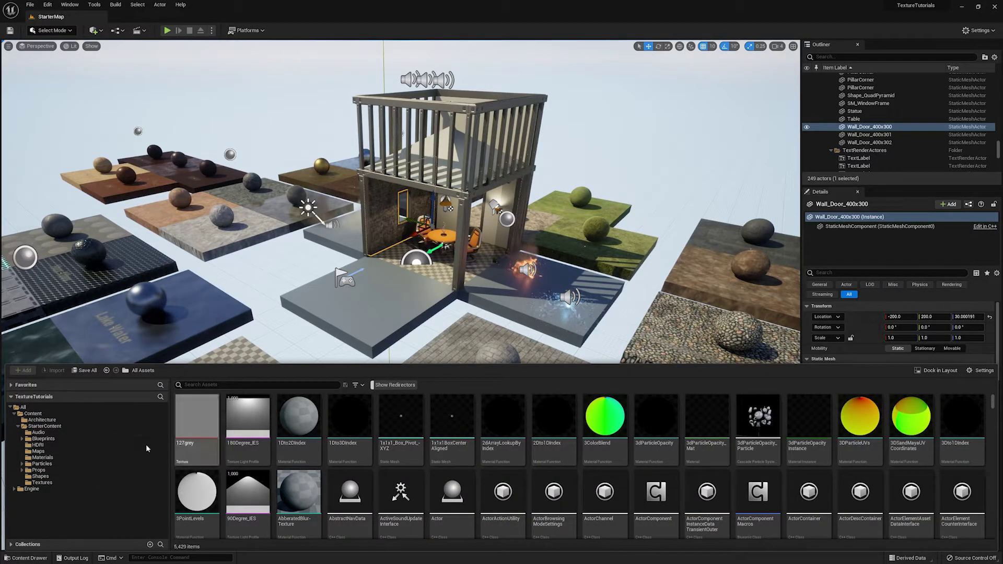
{"action": "left_click", "coordinate": [37, 420]}
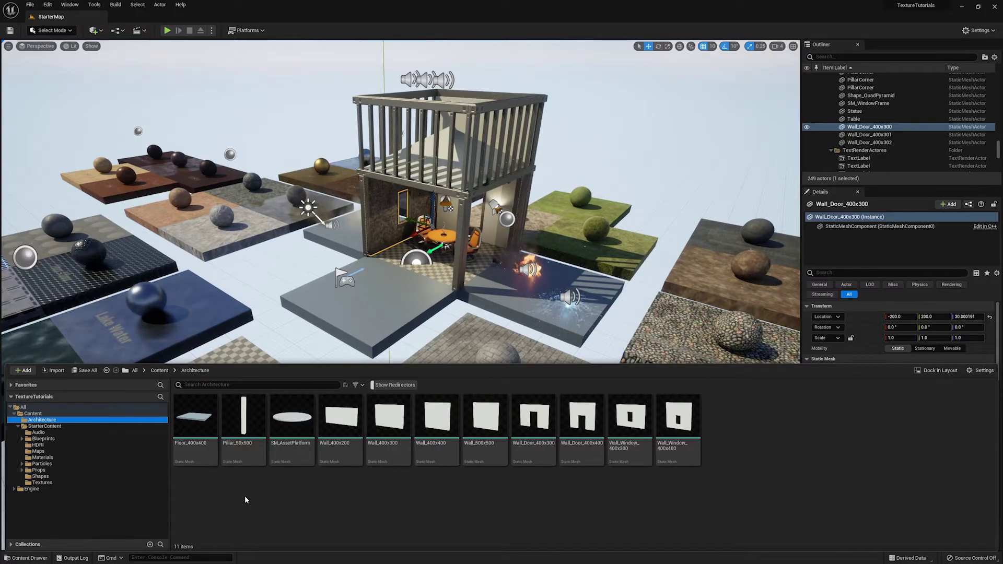
Add the SM_ prefix to the Floor_400x400 mesh, making it SM_Floor_400x400.
{"action": "left_click", "coordinate": [199, 445]}
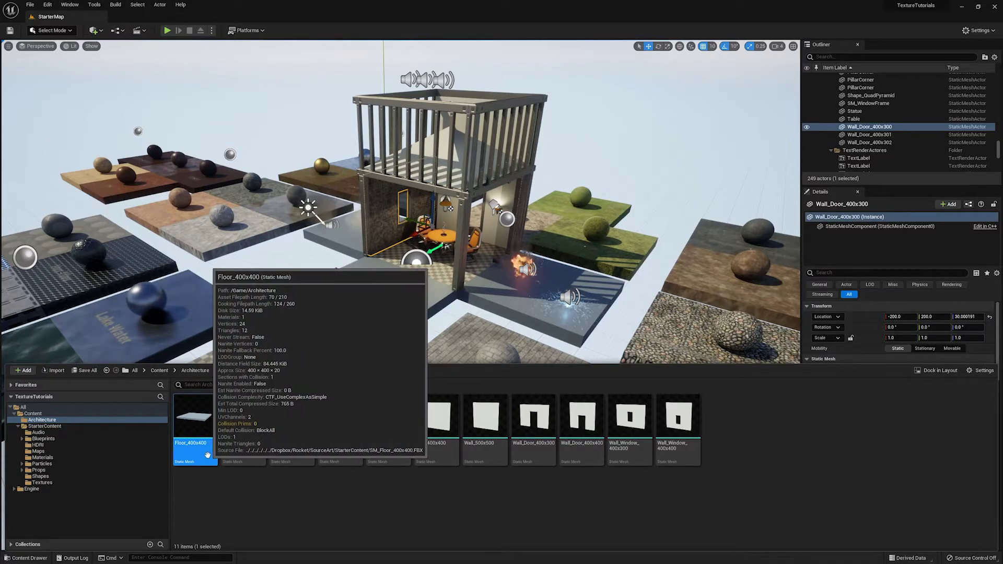
{"action": "key", "text": "F2"}
{"action": "key", "text": "ctrl+c"}
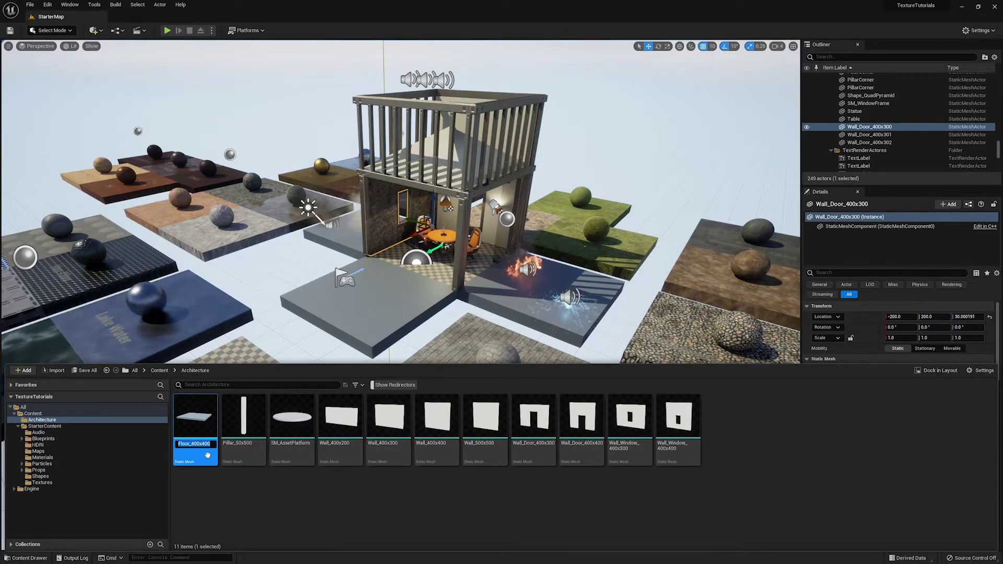
{"action": "key", "text": "End"}
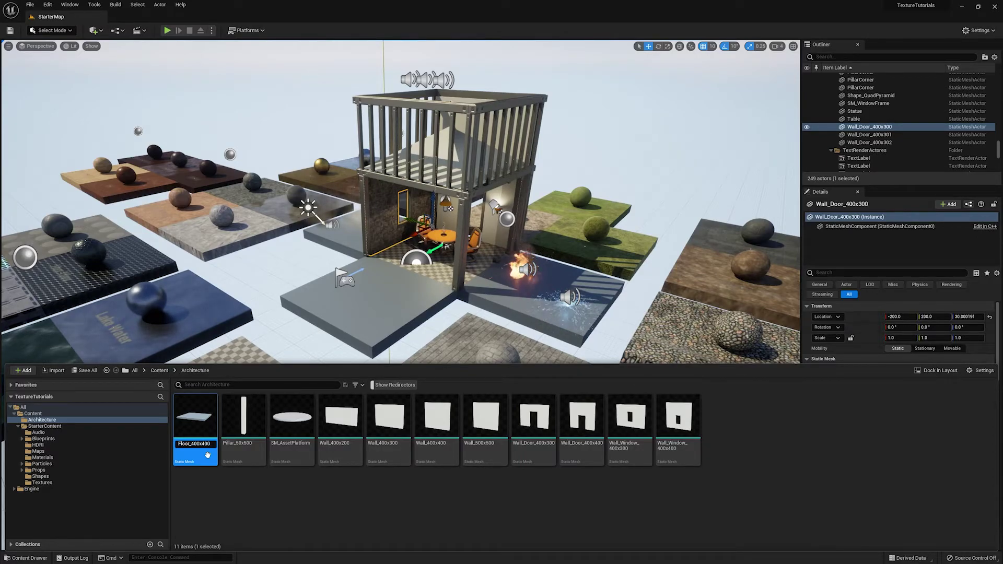
{"action": "type", "text": "SM_"}
{"action": "type", "text": "_"}
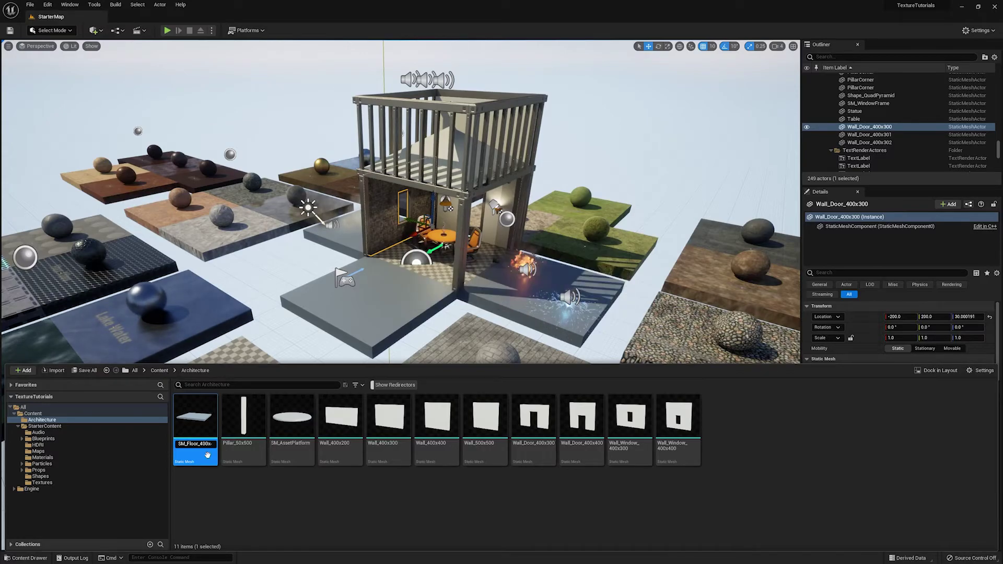
{"action": "key", "text": "Return"}
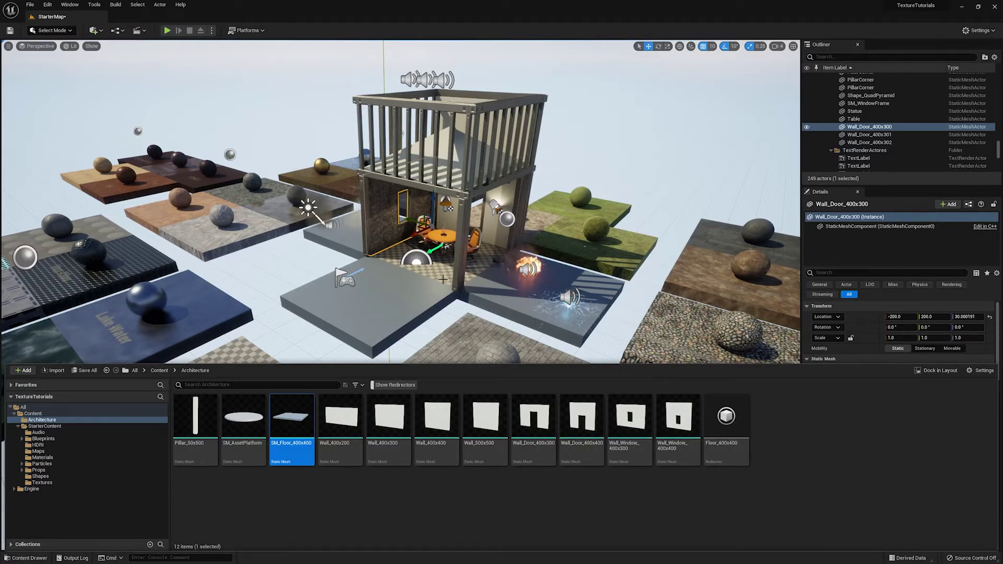
{"action": "left_click", "coordinate": [230, 244]}
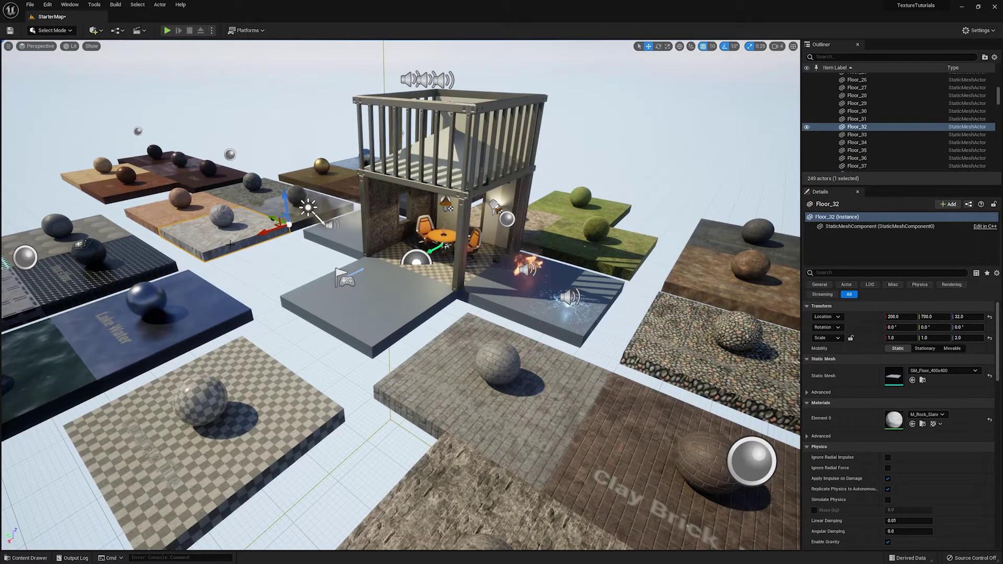
{"action": "key", "text": "ctrl+space"}
{"action": "mouse_move", "coordinate": [729, 439]}
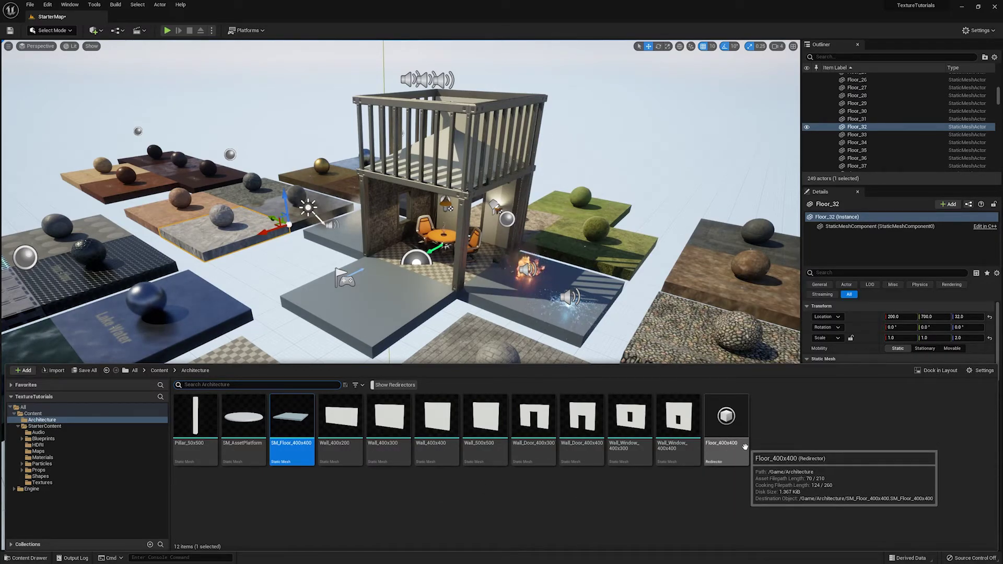
{"action": "left_click", "coordinate": [401, 386]}
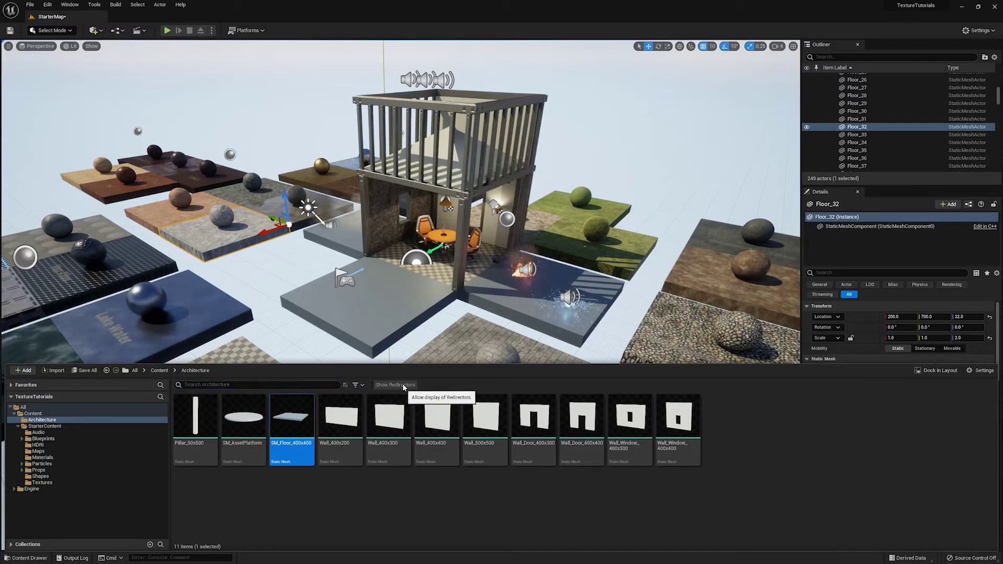
{"action": "left_click", "coordinate": [298, 444]}
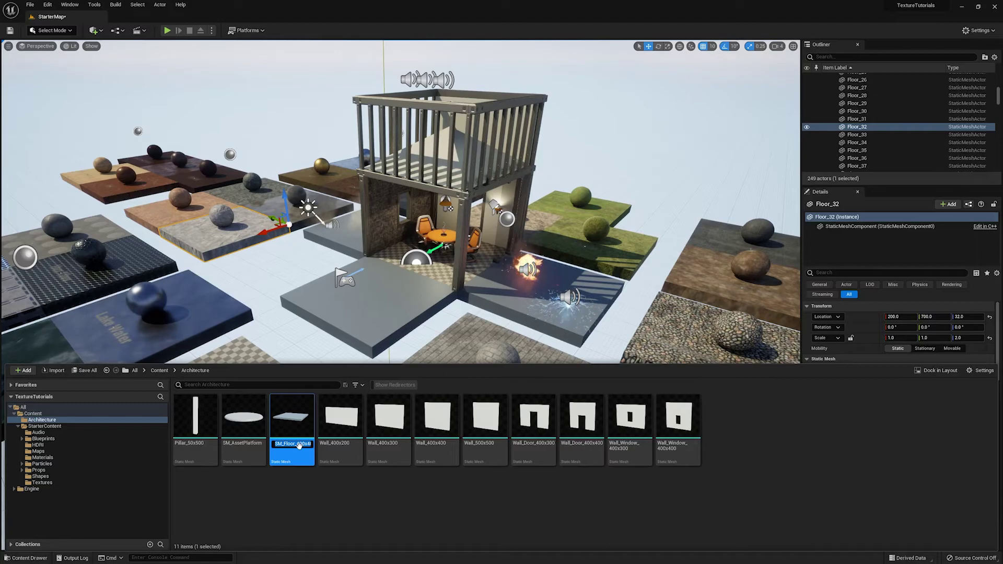
{"action": "key", "text": "ctrl+v"}
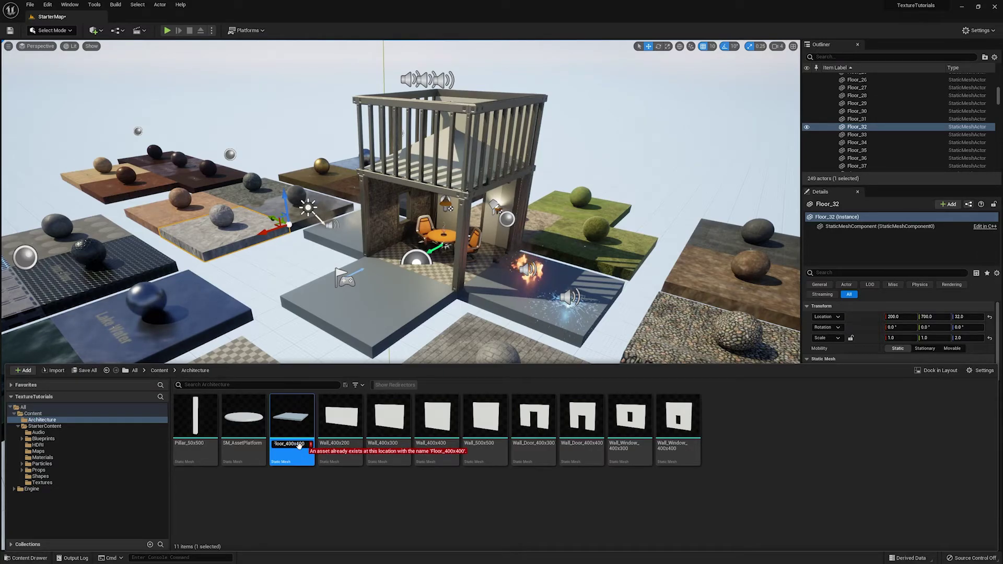
{"action": "left_click", "coordinate": [388, 385]}
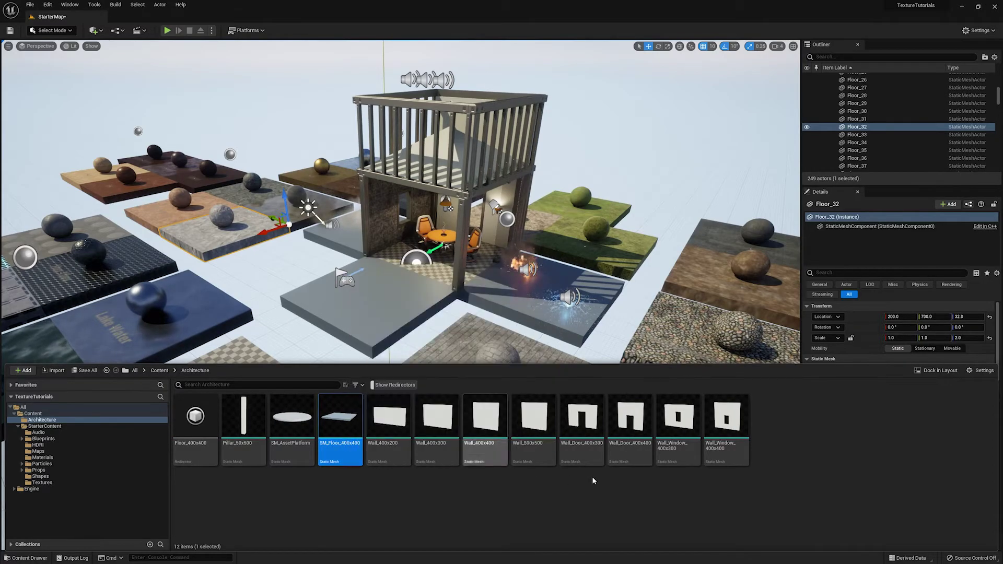
{"action": "mouse_move", "coordinate": [211, 437]}
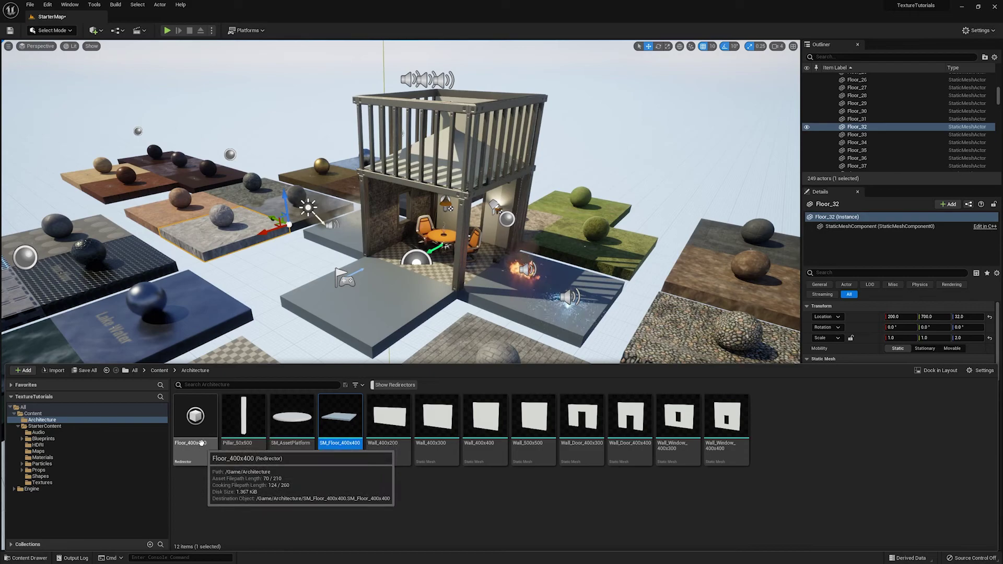
{"action": "left_click", "coordinate": [348, 445]}
{"action": "key", "text": "Home"}
{"action": "key", "text": "Delete"}
{"action": "key", "text": "Delete"}
{"action": "key", "text": "Delete"}
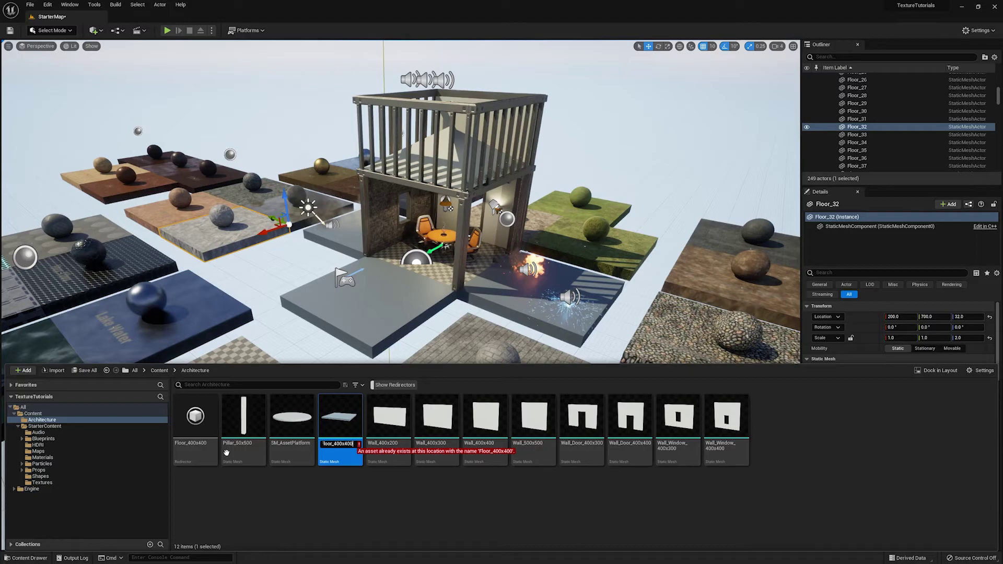
Cancel the failed rename and fix up the Floor_400x400 redirector.
{"action": "left_click", "coordinate": [194, 438]}
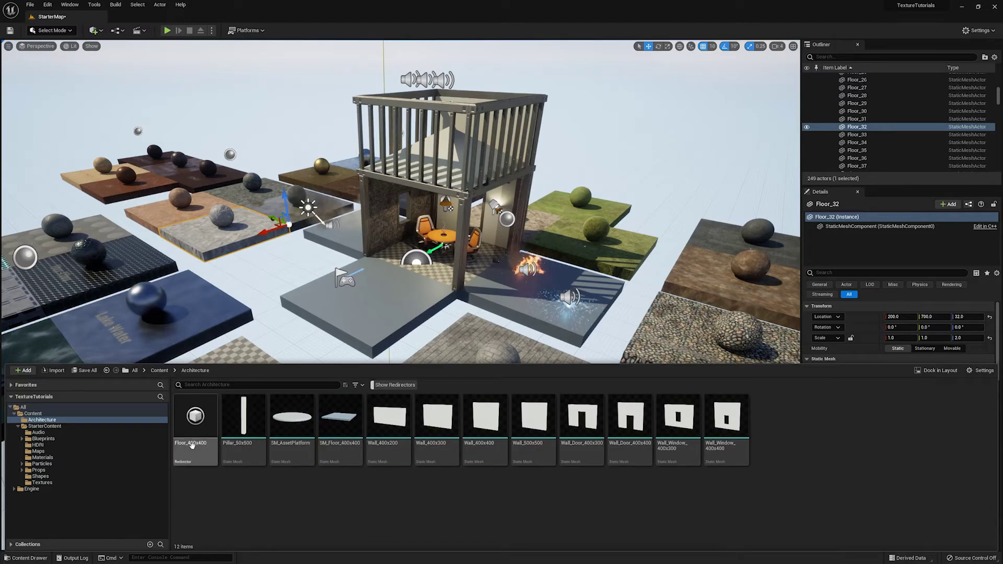
{"action": "right_click", "coordinate": [194, 438]}
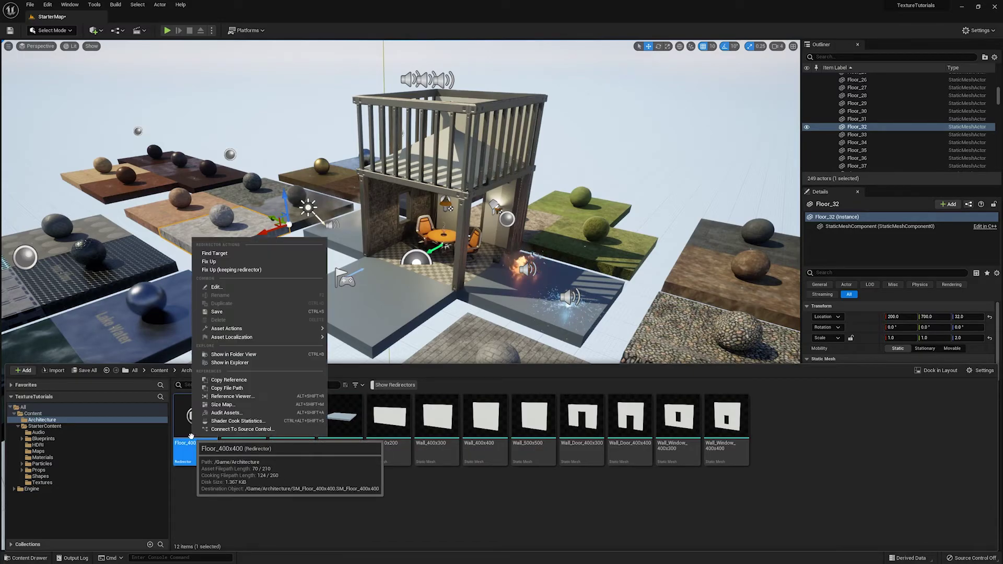
{"action": "left_click", "coordinate": [210, 261]}
Rename the SM_Floor_400x400 mesh back to Floor_400x400.
{"action": "left_click", "coordinate": [292, 434]}
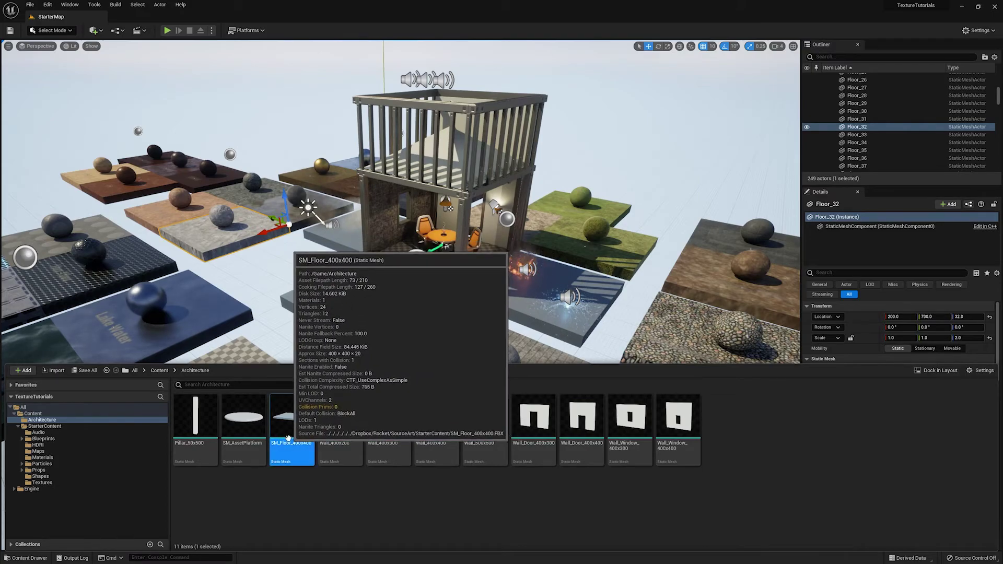
{"action": "key", "text": "F2"}
{"action": "type", "text": "Floor_400x400"}
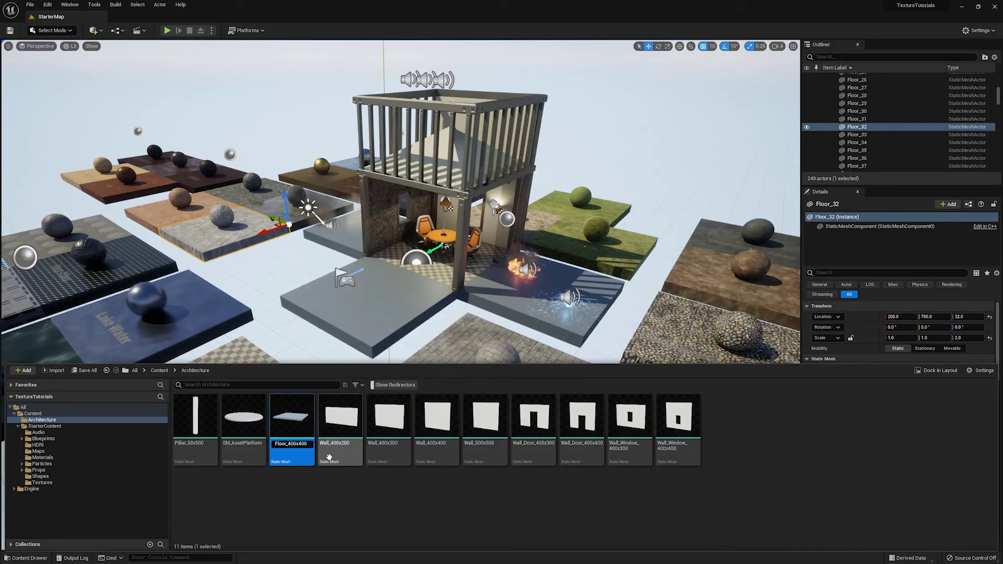
{"action": "key", "text": "Return"}
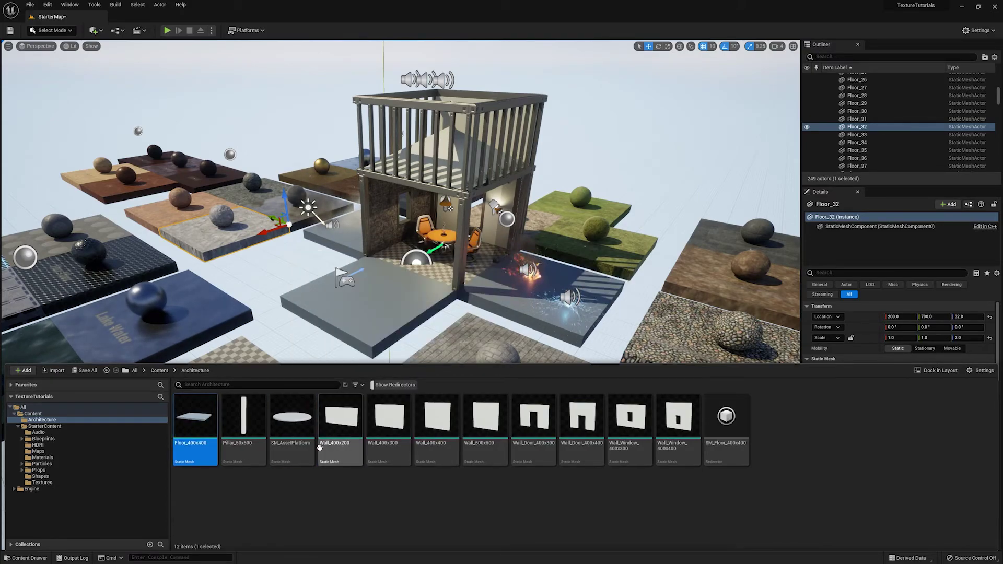
Fix up the new SM_Floor_400x400 redirector.
{"action": "mouse_move", "coordinate": [188, 457]}
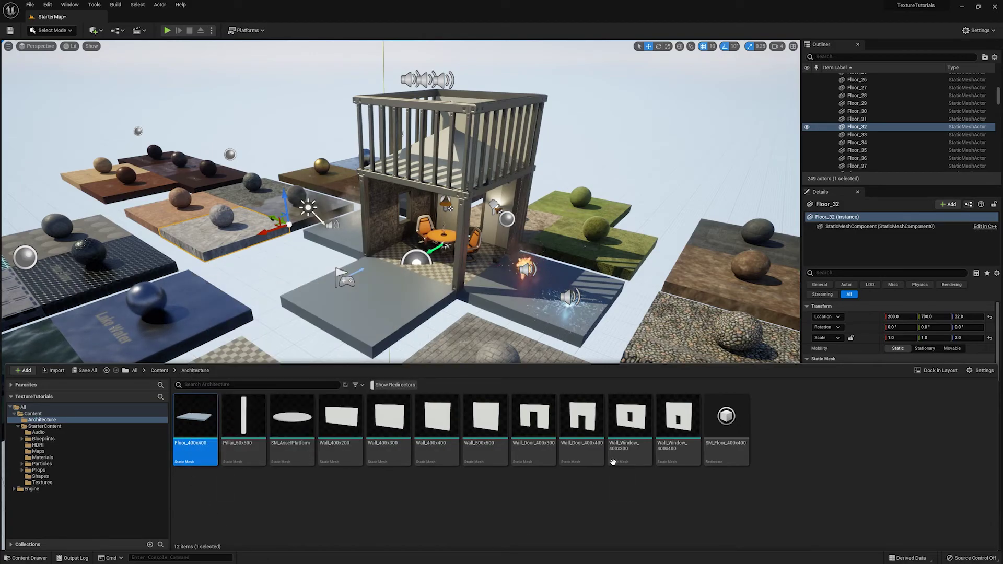
{"action": "right_click", "coordinate": [746, 438]}
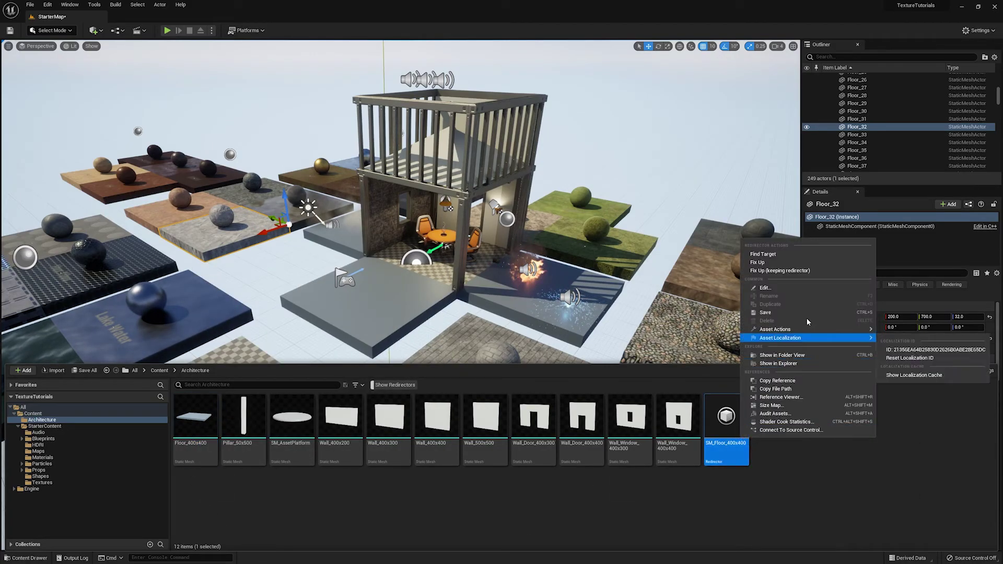
{"action": "left_click", "coordinate": [762, 265]}
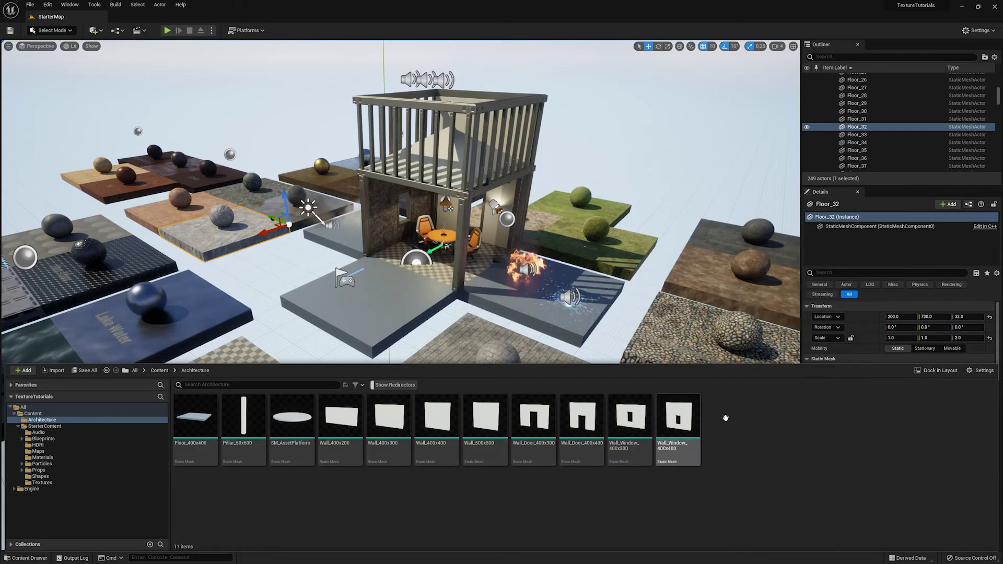